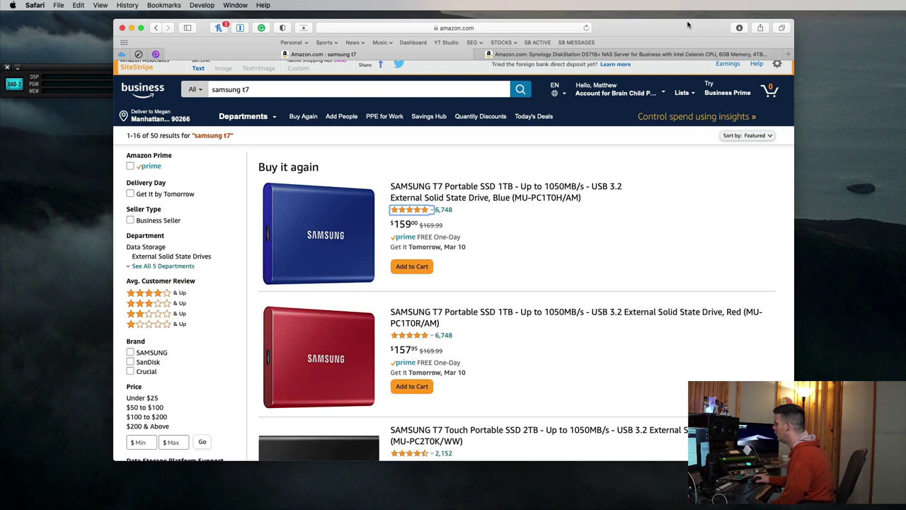
{"action": "left_click_drag", "start_coordinate": [694, 31], "coordinate": [711, 25]}
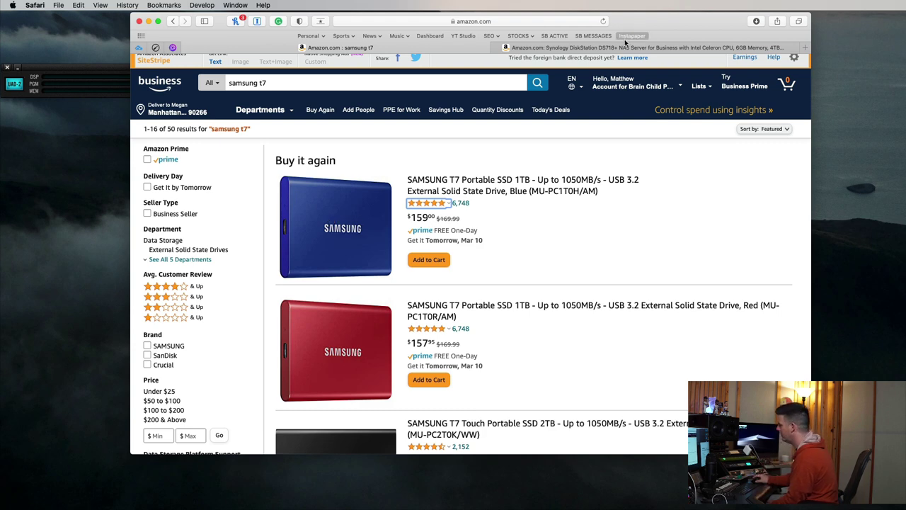
Show the Synology DiskStation DS718+ product page in Safari, then return to Pro Tools' Dashboard
{"action": "left_click", "coordinate": [626, 48]}
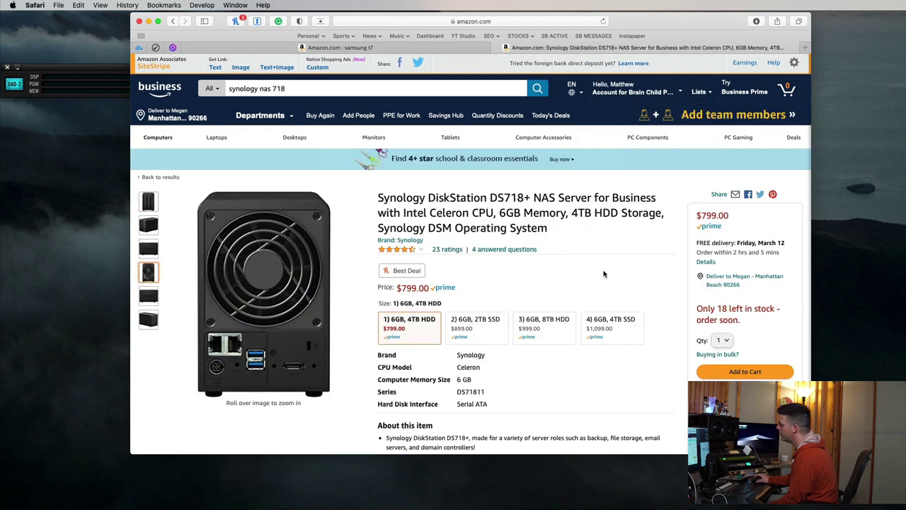
{"action": "mouse_move", "coordinate": [150, 203]}
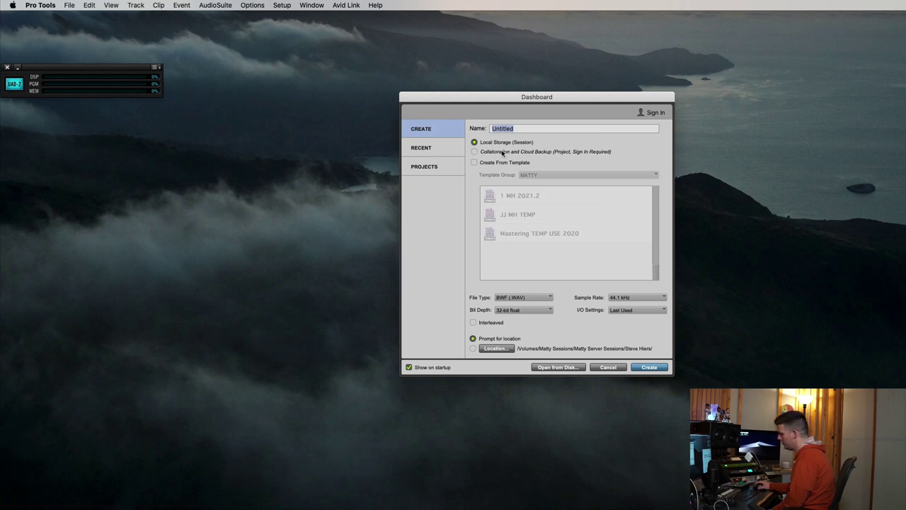
Set the new session to Local Storage with Prompt for location, named 'bobs dog'
{"action": "left_click", "coordinate": [503, 152]}
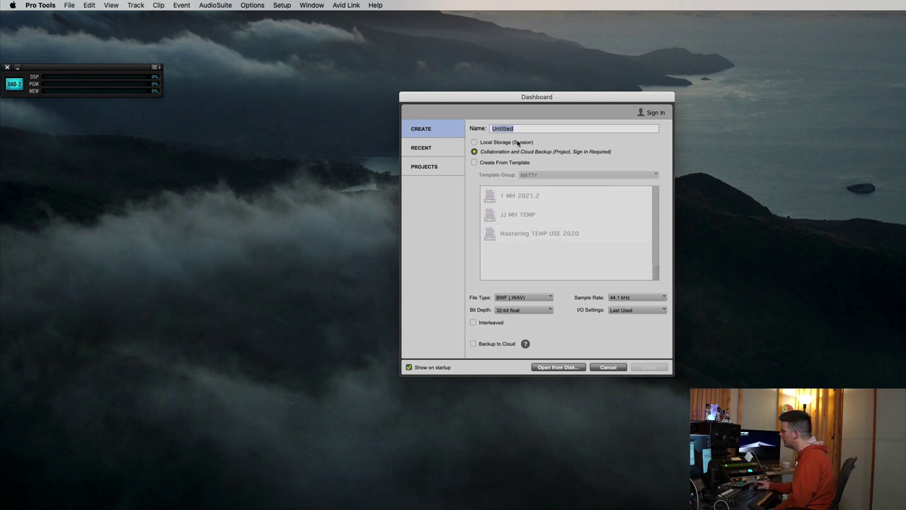
{"action": "left_click", "coordinate": [517, 142]}
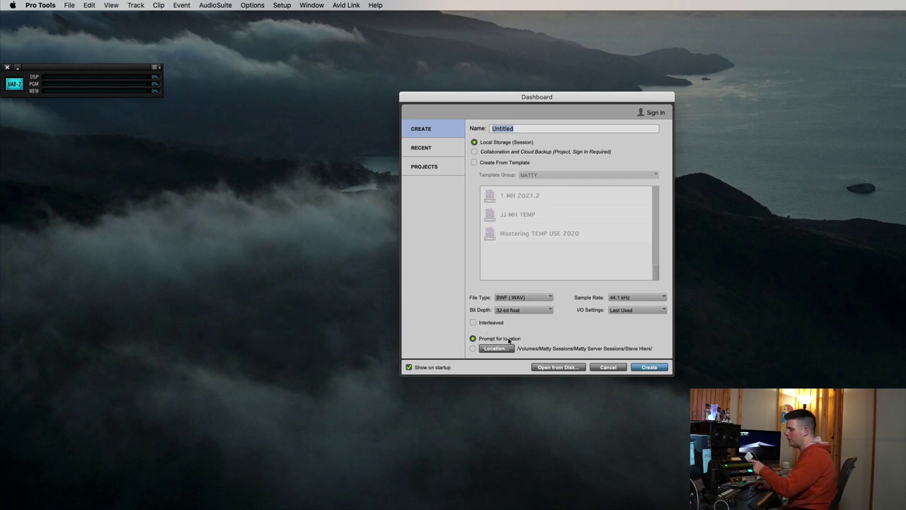
{"action": "left_click", "coordinate": [474, 348]}
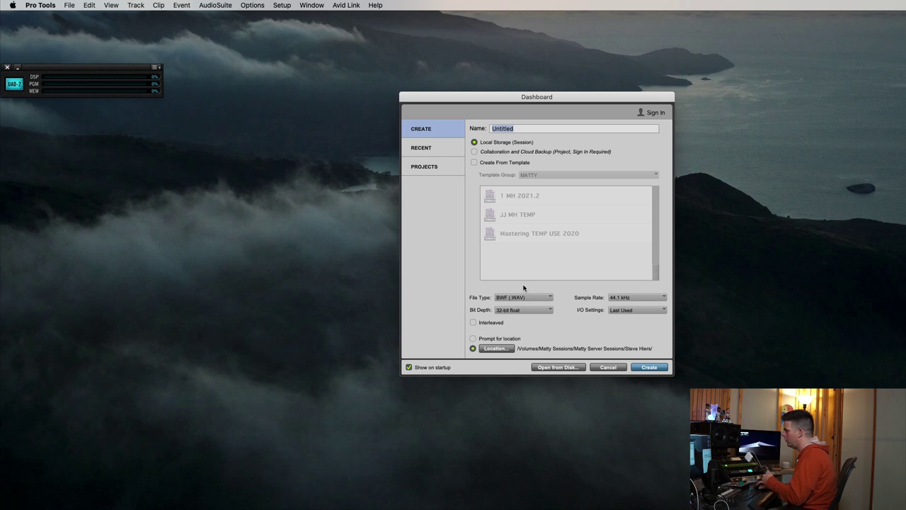
{"action": "left_click", "coordinate": [473, 338]}
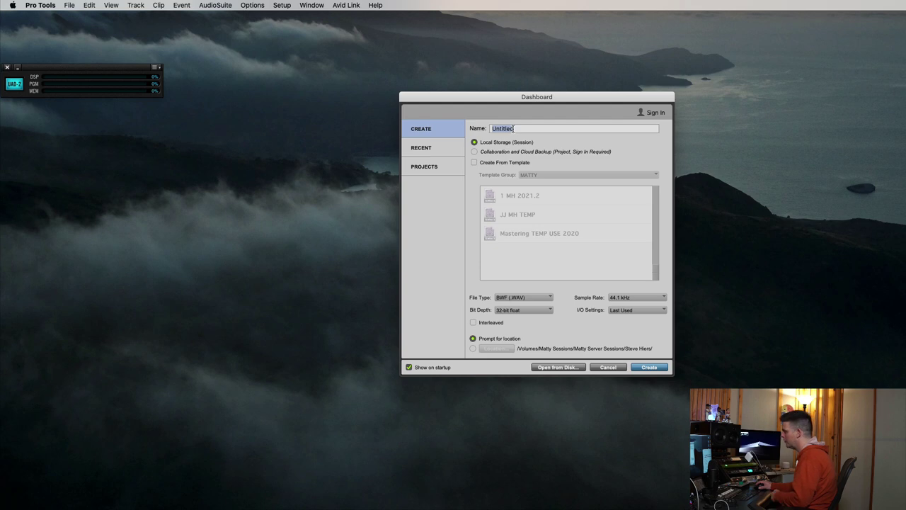
{"action": "type", "text": "bobs dog"}
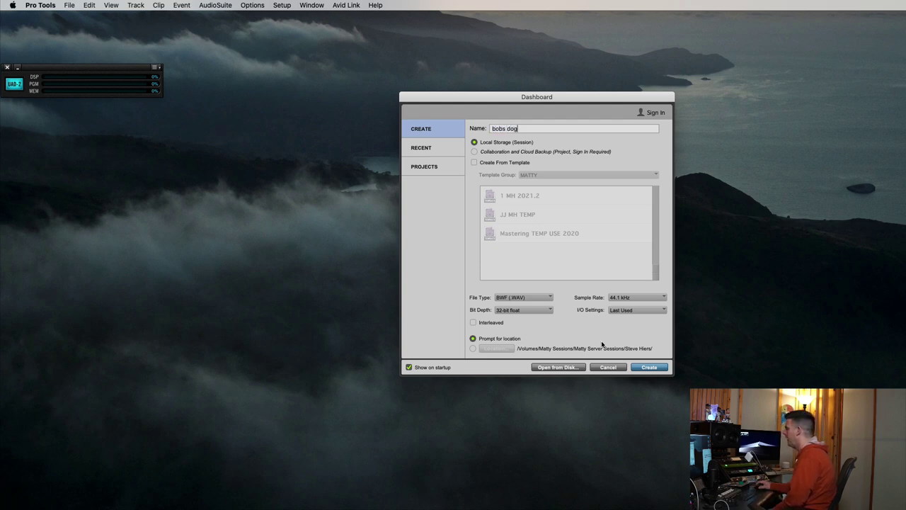
Create the session and make a new 'Bobby Bob' folder inside the mixes folder for it
{"action": "left_click", "coordinate": [649, 367]}
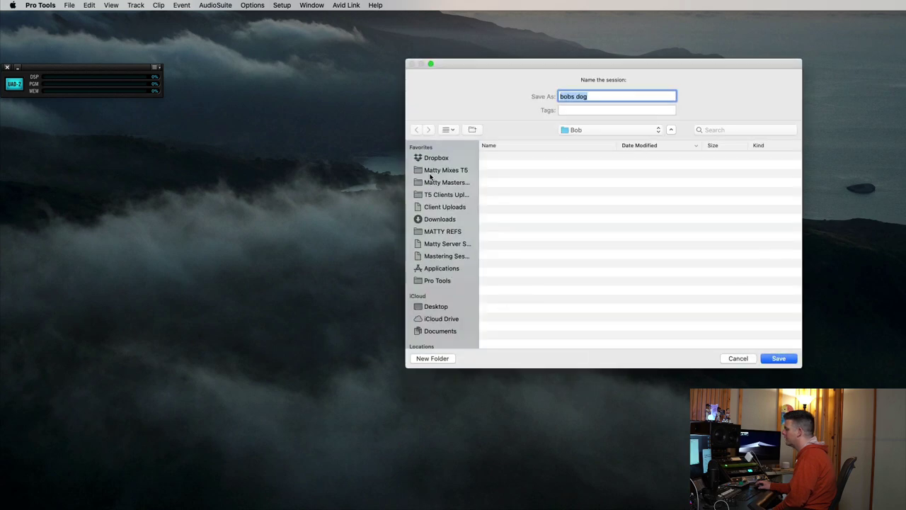
{"action": "left_click", "coordinate": [431, 170]}
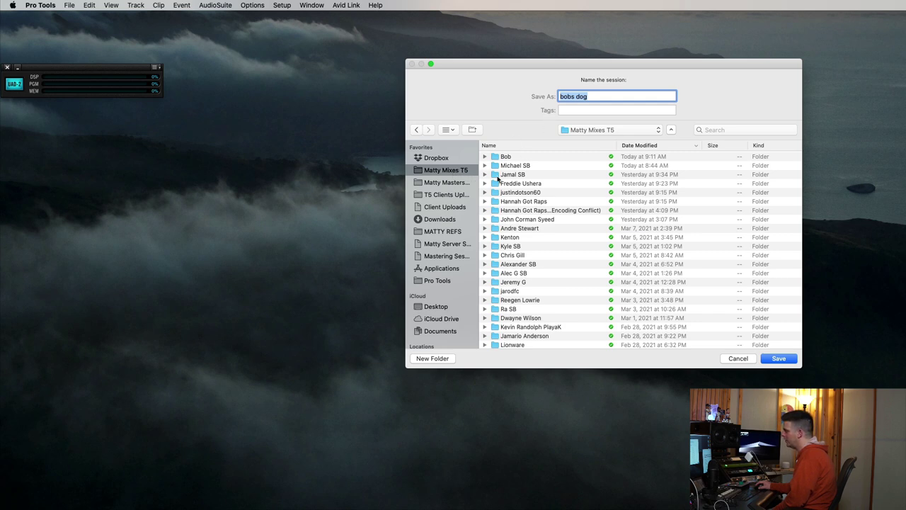
{"action": "left_click", "coordinate": [433, 358]}
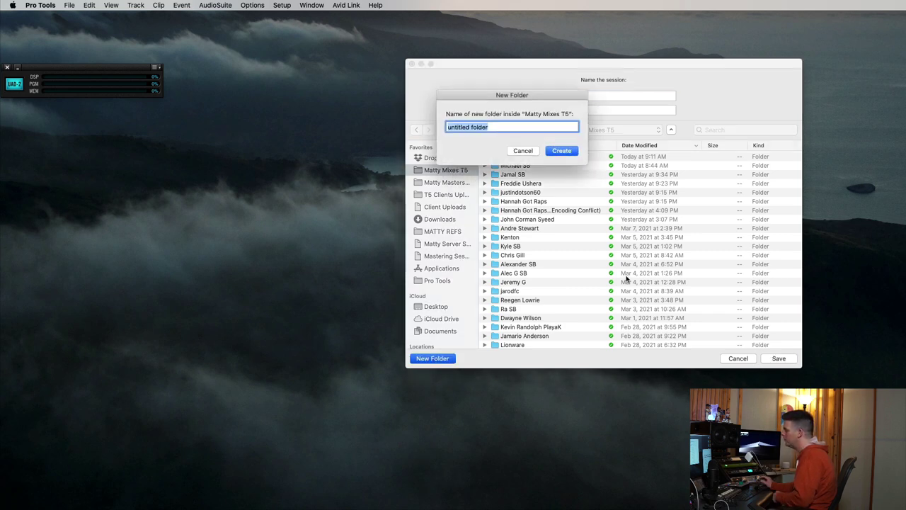
{"action": "type", "text": "Bobby"}
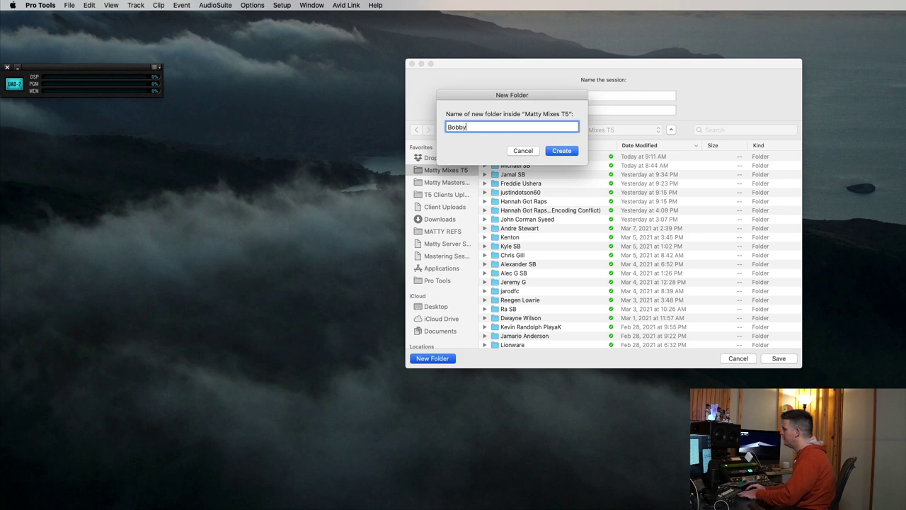
{"action": "type", "text": " Bob"}
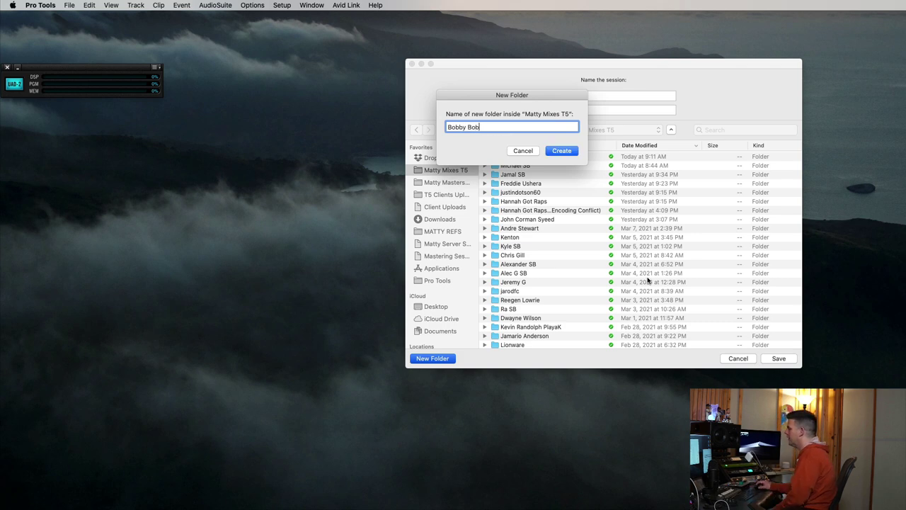
{"action": "left_click", "coordinate": [552, 153]}
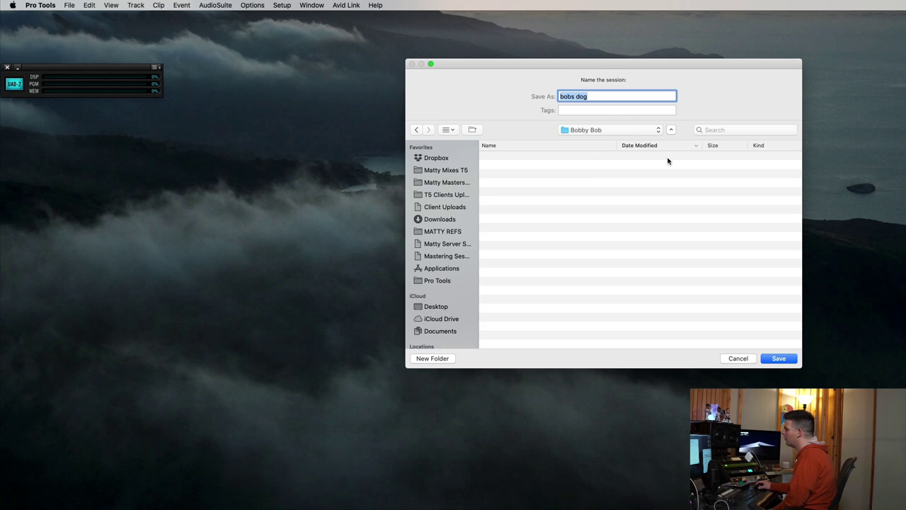
Save 'bobs dog' into Bobby Bob, then browse the stems in Import Audio, selecting Reverb_1.aif
{"action": "left_click", "coordinate": [776, 359]}
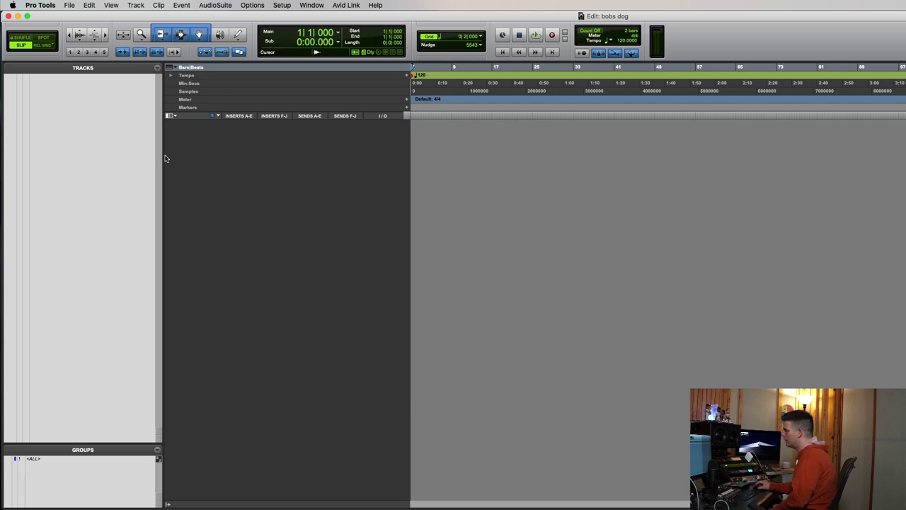
{"action": "left_click", "coordinate": [69, 5]}
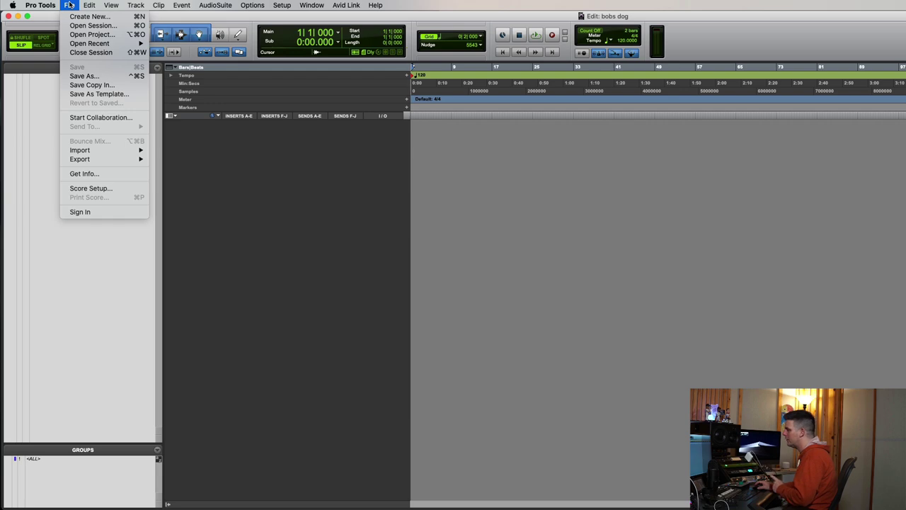
{"action": "mouse_move", "coordinate": [103, 151]}
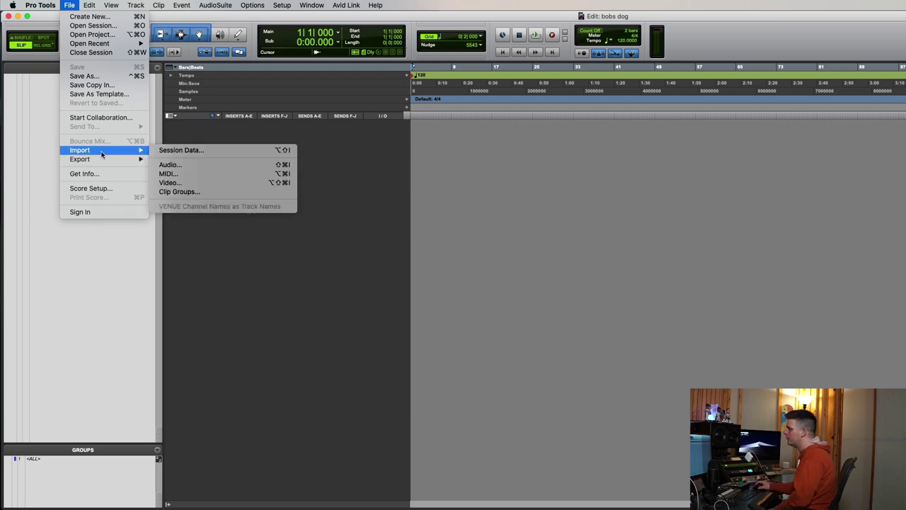
{"action": "left_click", "coordinate": [231, 165]}
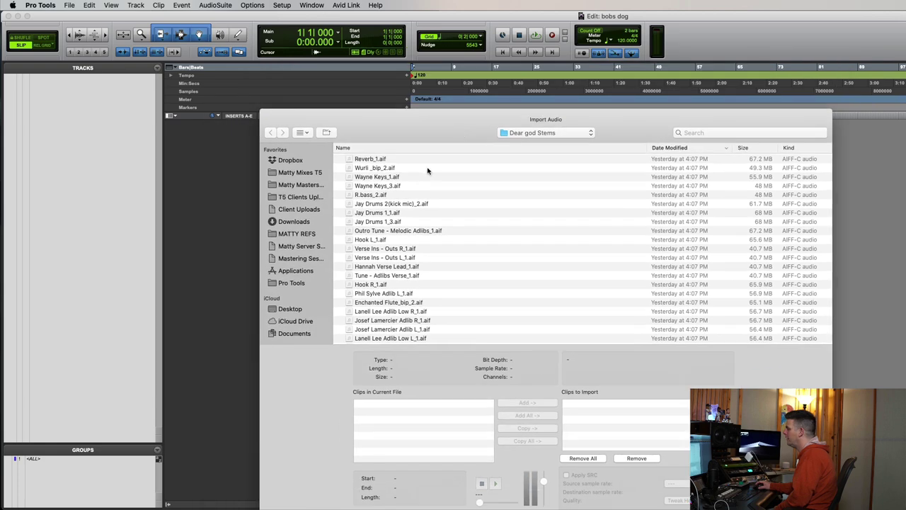
{"action": "left_click", "coordinate": [414, 160]}
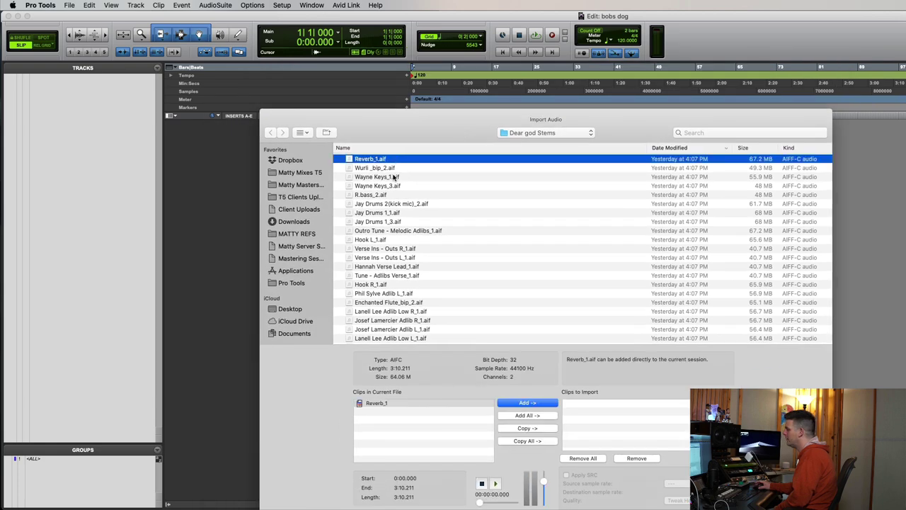
{"action": "left_click", "coordinate": [392, 170]}
{"action": "left_click", "coordinate": [382, 159]}
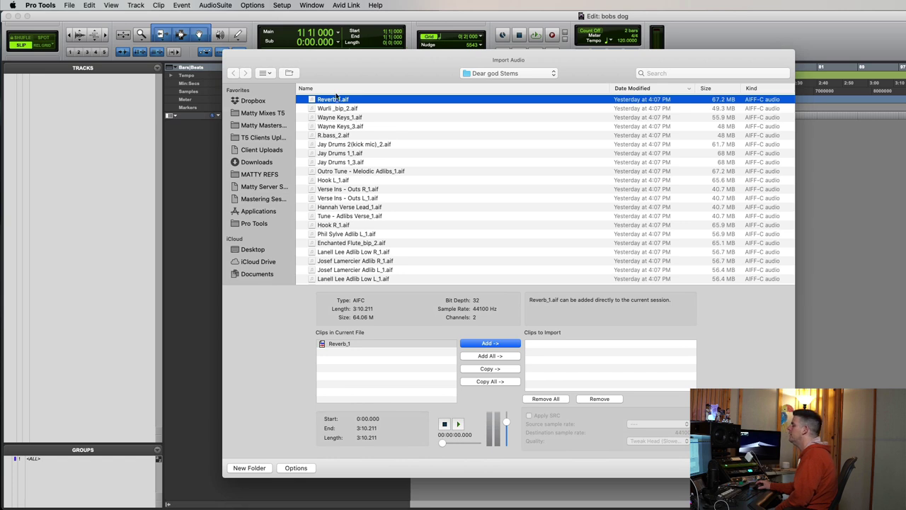
Try queuing Reverb_1 as copy and as add, then close Import Audio without importing
{"action": "left_click", "coordinate": [481, 370]}
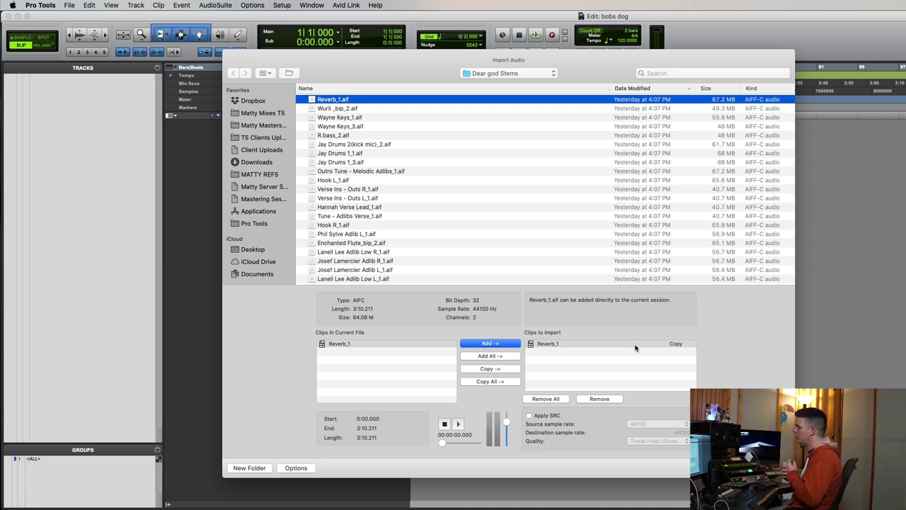
{"action": "left_click", "coordinate": [599, 398]}
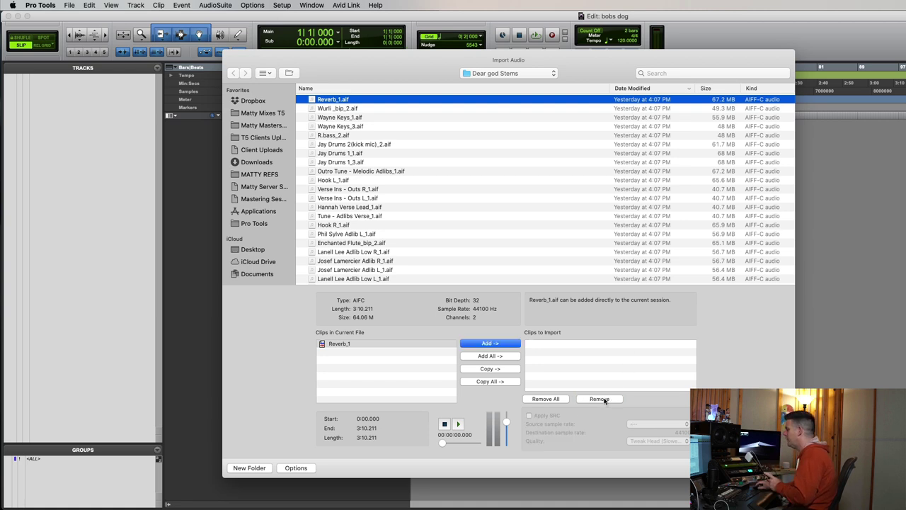
{"action": "left_click", "coordinate": [503, 343]}
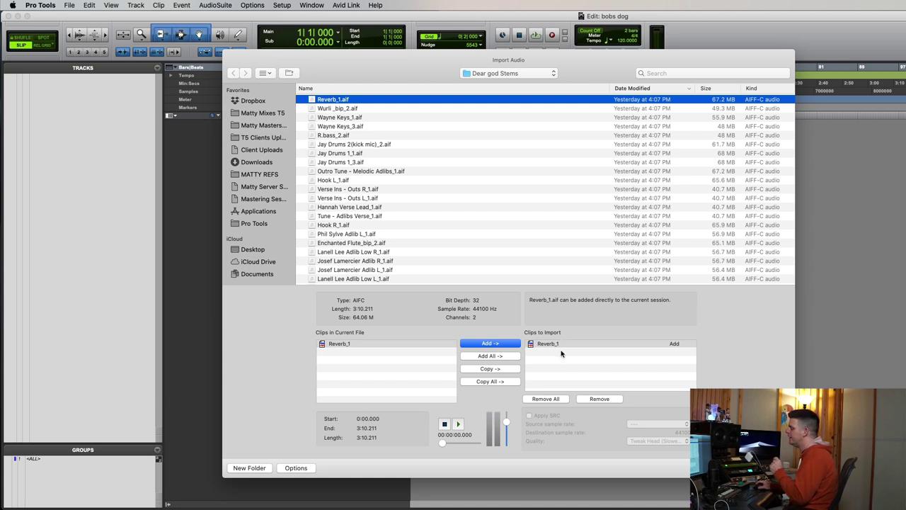
{"action": "left_click", "coordinate": [543, 73]}
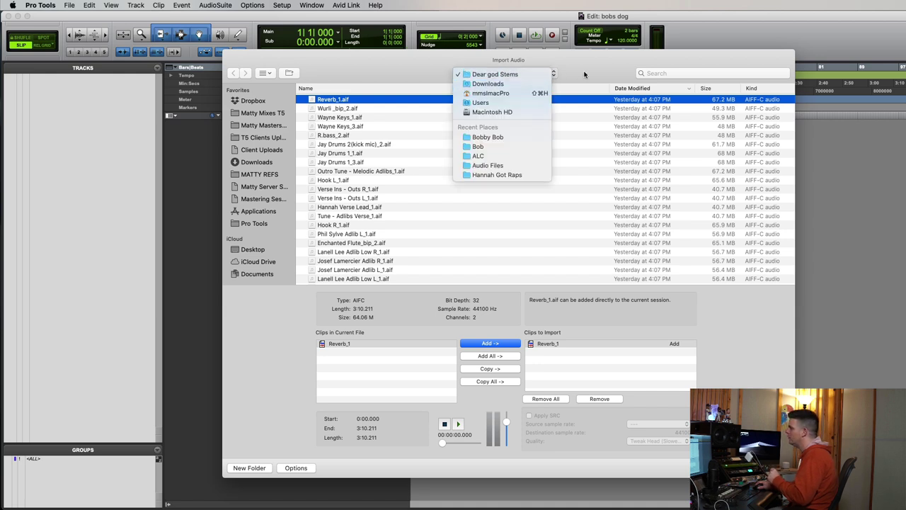
{"action": "left_click", "coordinate": [550, 83]}
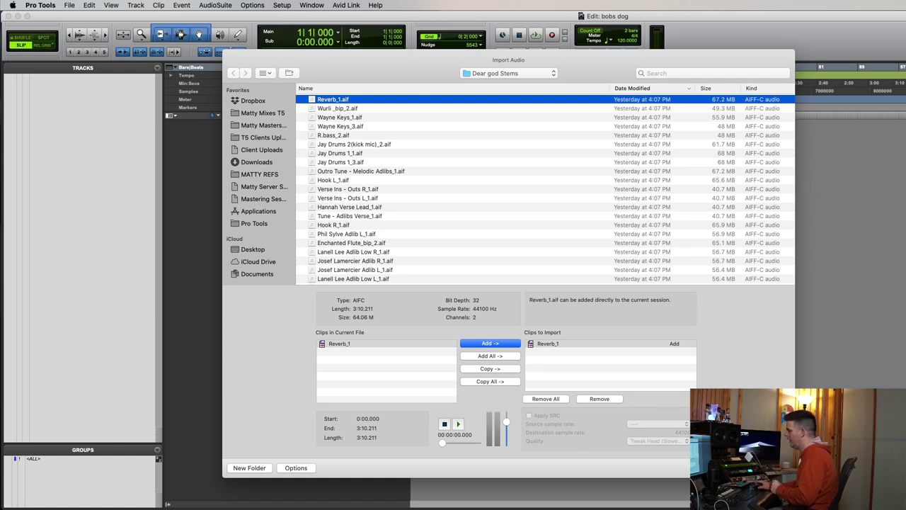
{"action": "key", "text": "Return"}
{"action": "mouse_move", "coordinate": [325, 499]}
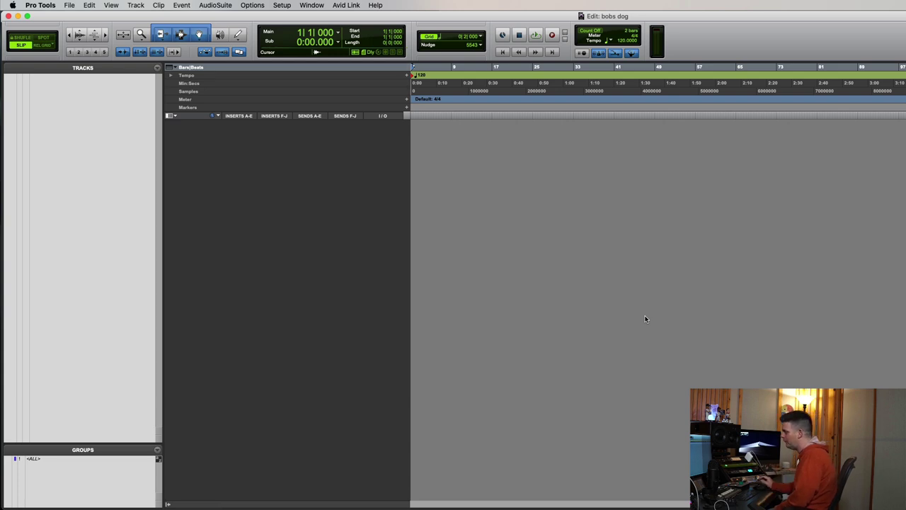
Queue Josef Lamercier Adlib R_1.aif for import as a copy via Import Audio, then close the dialog
{"action": "left_click", "coordinate": [70, 5]}
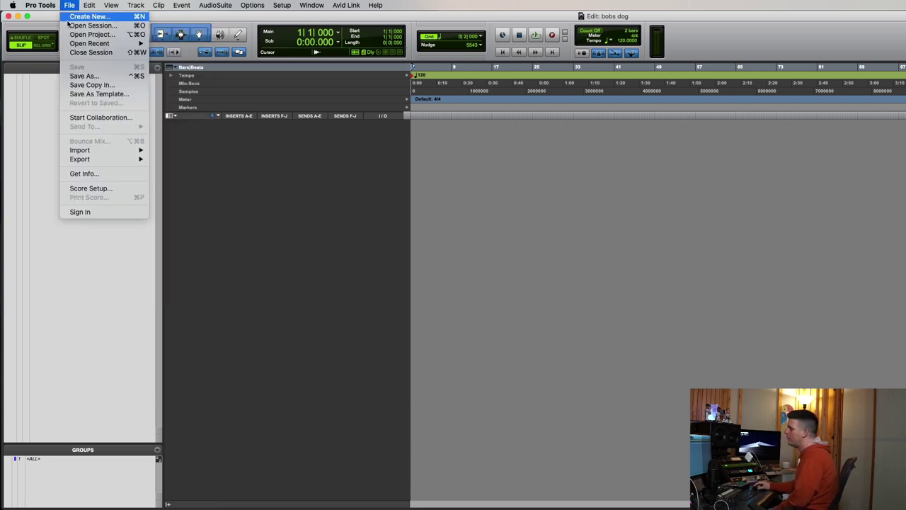
{"action": "mouse_move", "coordinate": [107, 150]}
{"action": "left_click", "coordinate": [199, 164]}
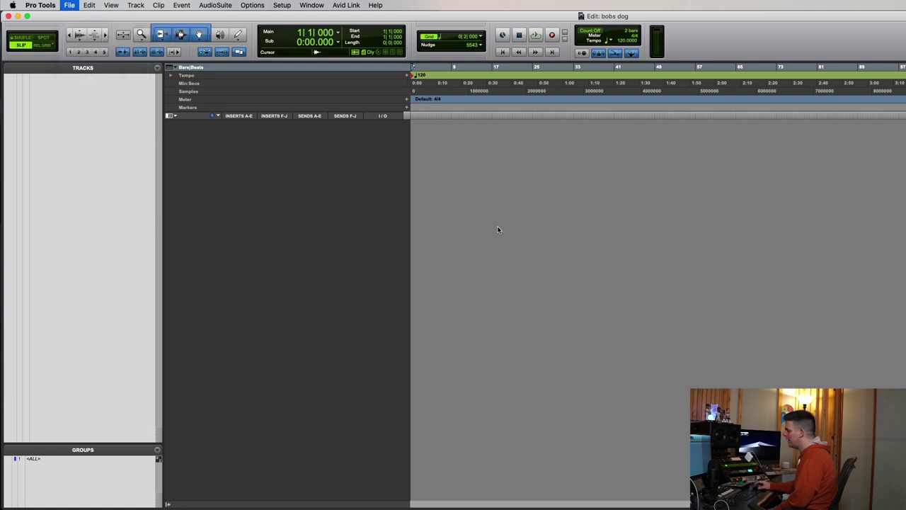
{"action": "left_click", "coordinate": [468, 241]}
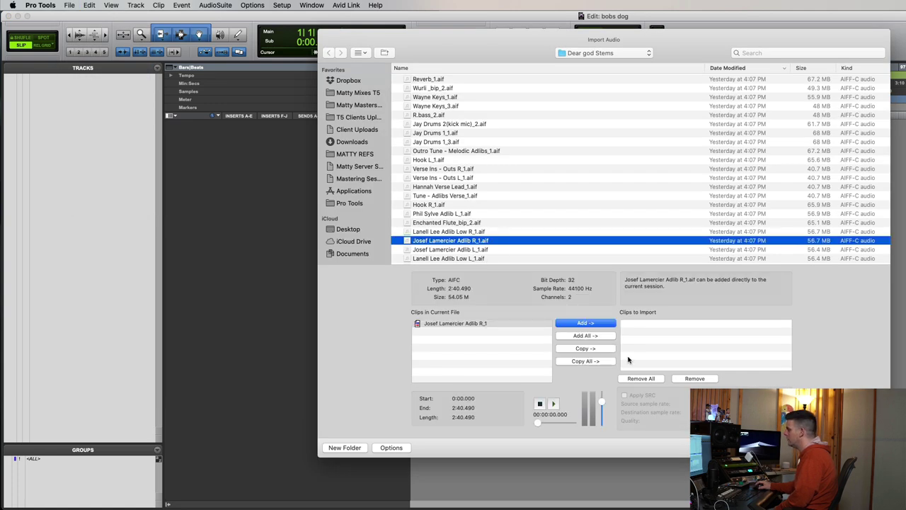
{"action": "left_click", "coordinate": [599, 349]}
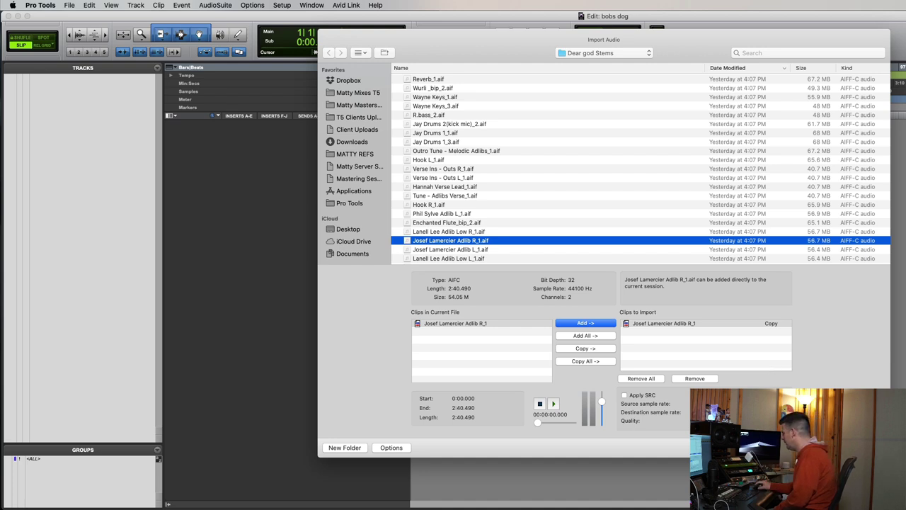
{"action": "key", "text": "Return"}
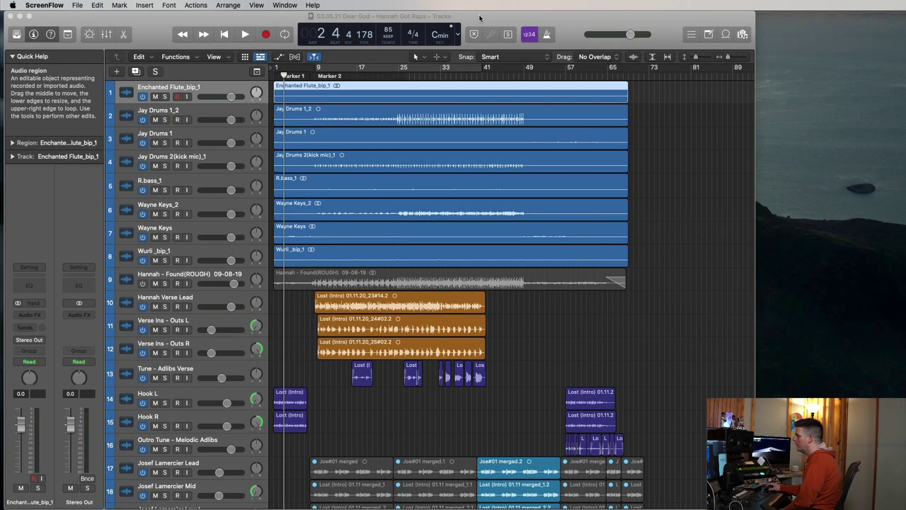
Bring the Logic Pro X '03.06.21 Dear God - Hannah Got Raps' project forward and show its File menu
{"action": "left_click", "coordinate": [480, 19]}
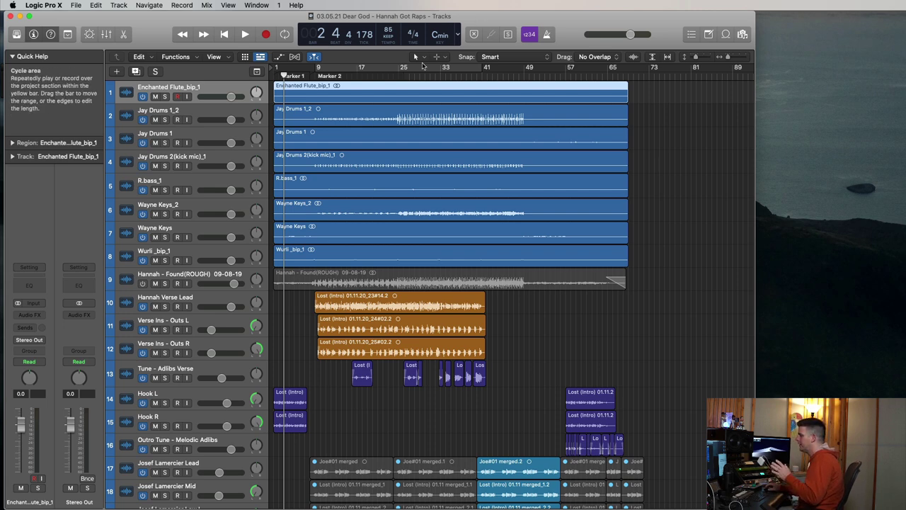
{"action": "left_click_drag", "start_coordinate": [490, 21], "coordinate": [491, 20]}
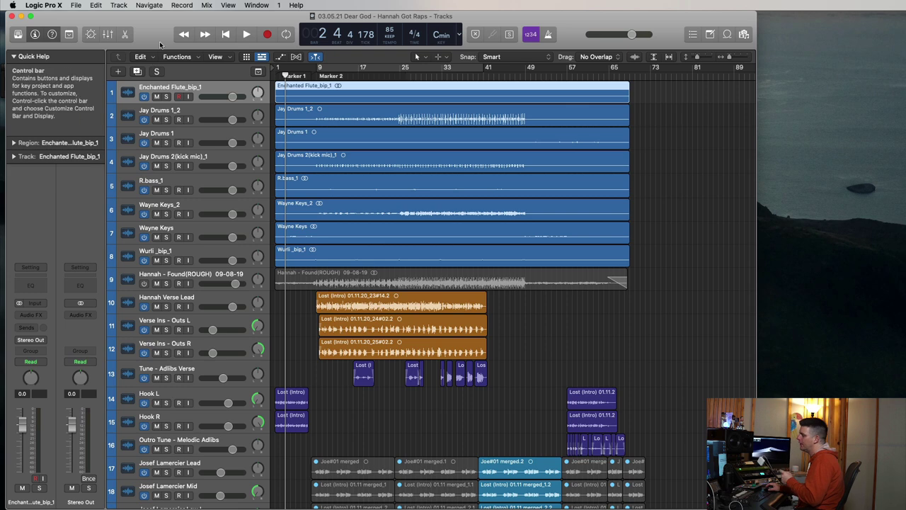
{"action": "left_click", "coordinate": [75, 5]}
{"action": "left_click", "coordinate": [343, 123]}
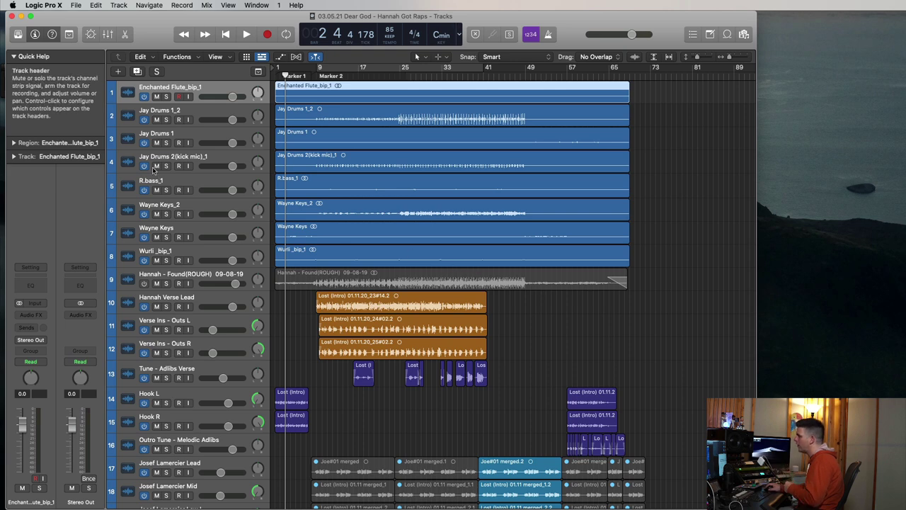
{"action": "left_click", "coordinate": [76, 5]}
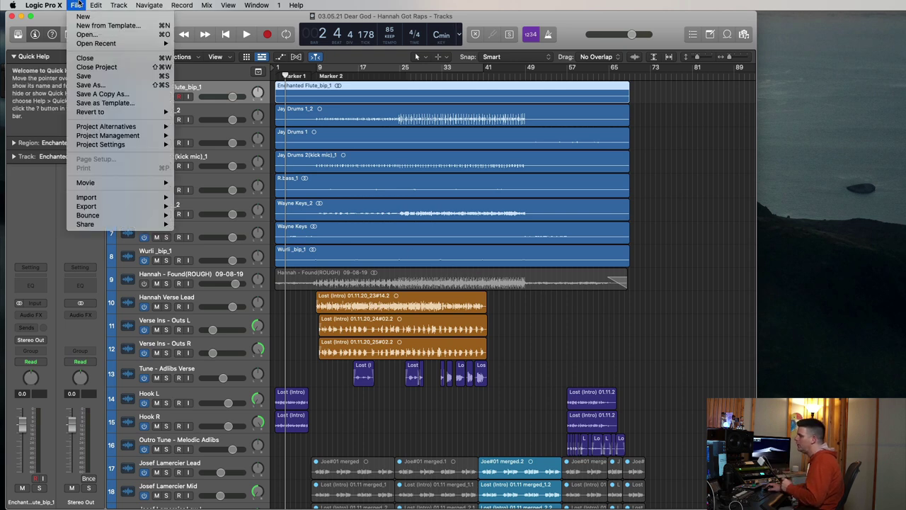
Set Save A Copy As to include sampler audio data and Space Designer impulse responses
{"action": "left_click", "coordinate": [92, 96]}
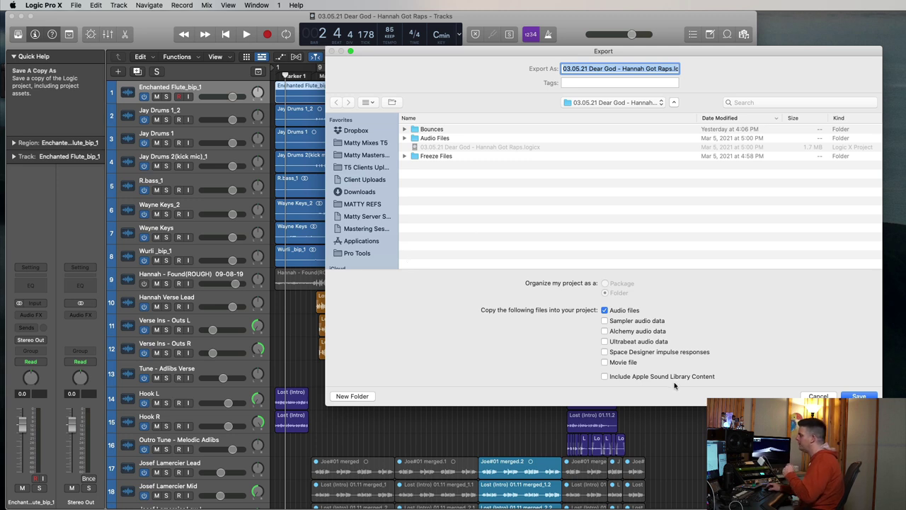
{"action": "left_click", "coordinate": [647, 323]}
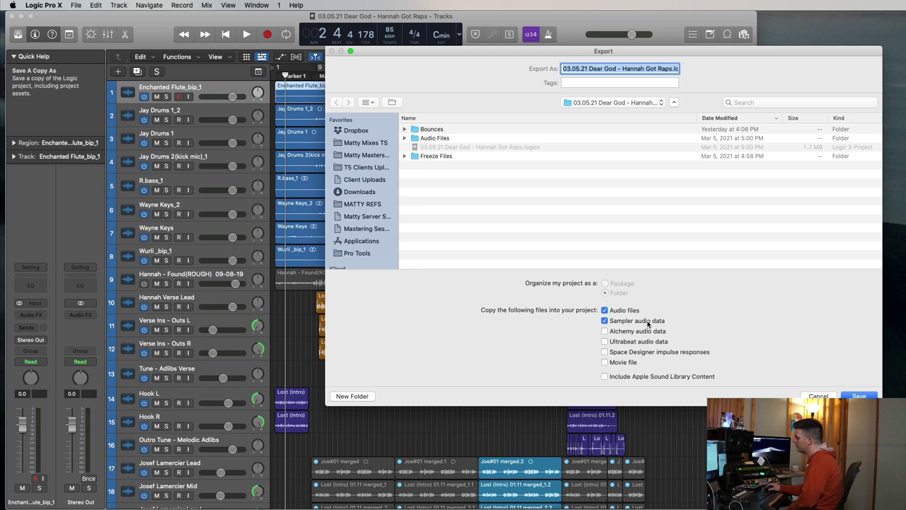
{"action": "left_click", "coordinate": [635, 356]}
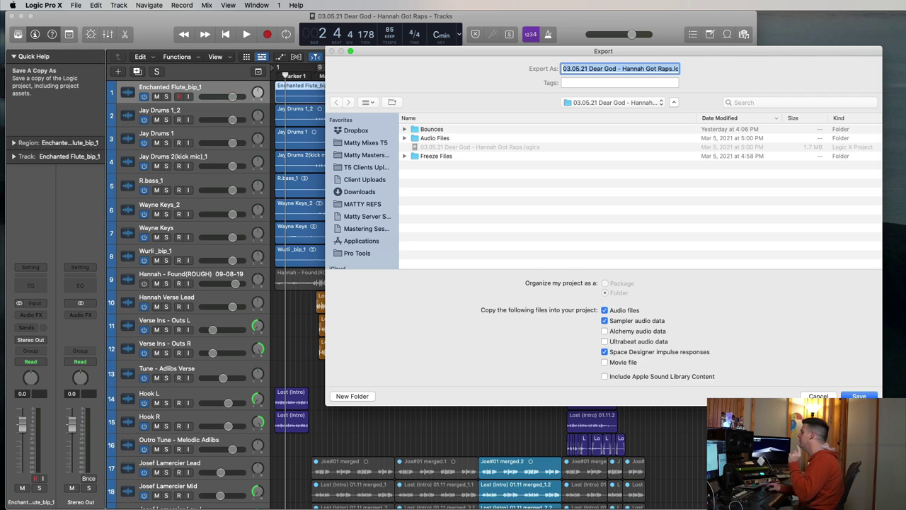
{"action": "key", "text": "Return"}
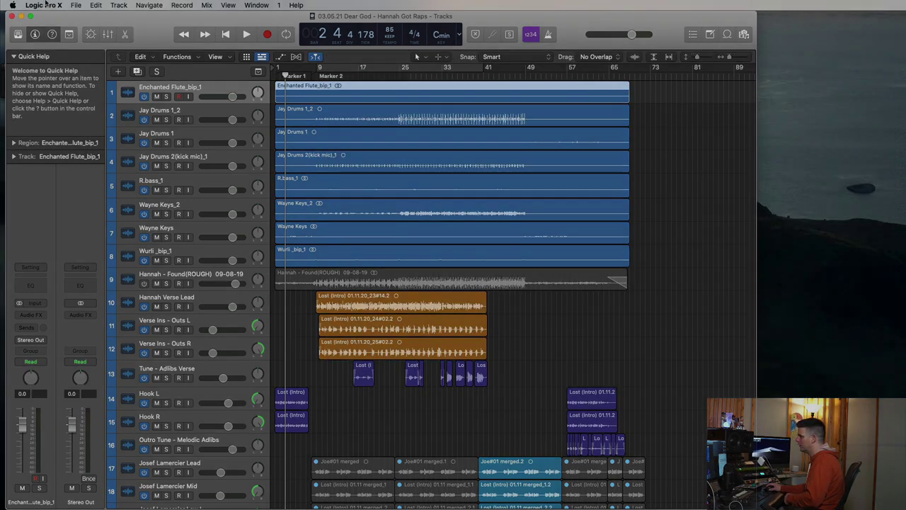
{"action": "left_click", "coordinate": [42, 5]}
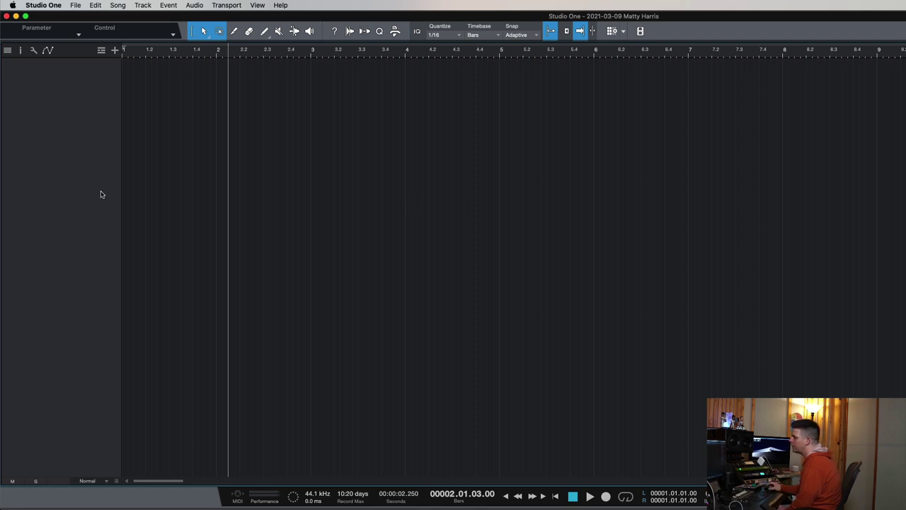
Return the empty Studio One song's playhead to the start
{"action": "key", "text": "comma"}
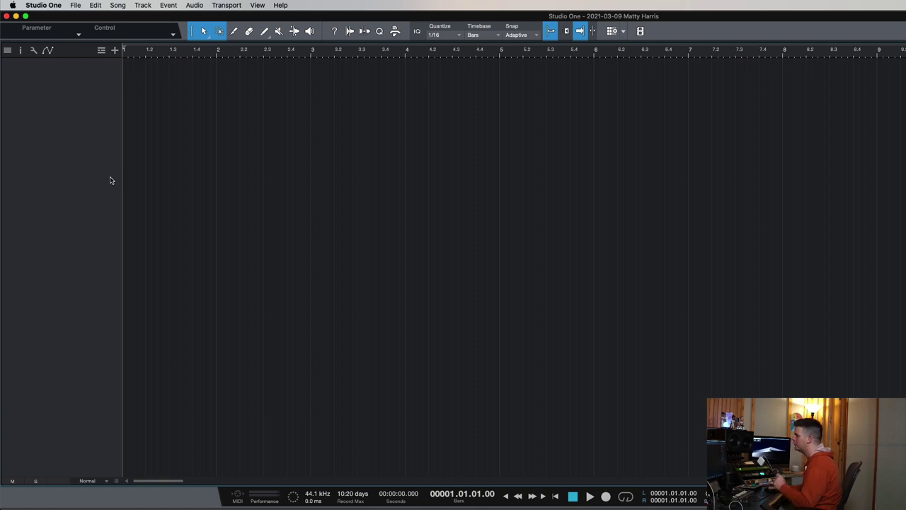
Open the Dear god Stems folder from Downloads in a Finder window
{"action": "mouse_move", "coordinate": [309, 505]}
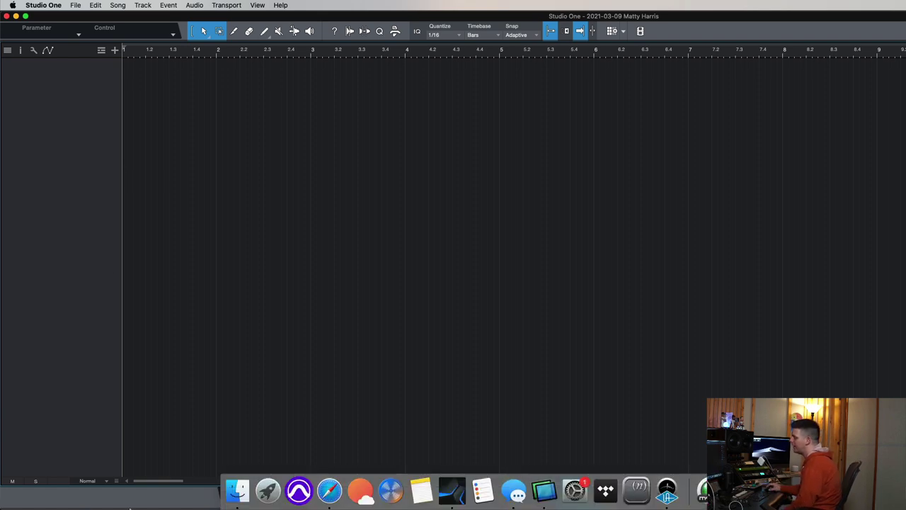
{"action": "left_click", "coordinate": [237, 495]}
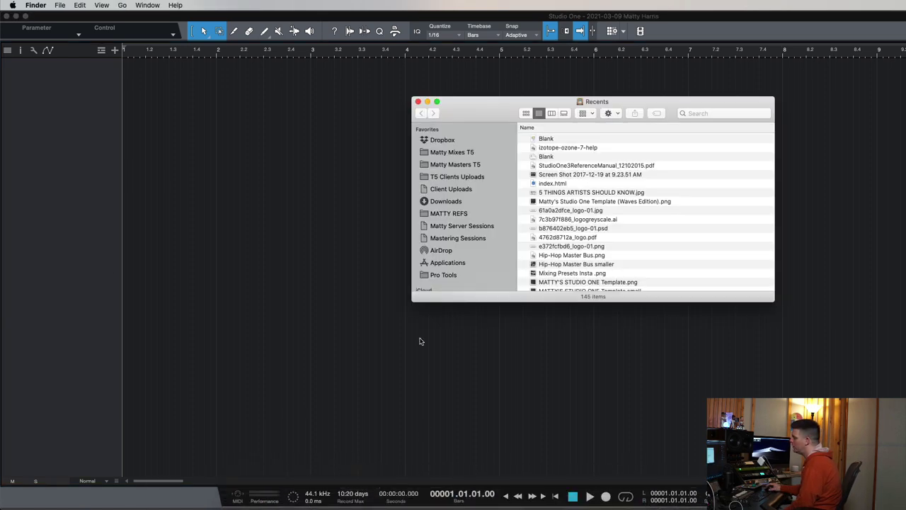
{"action": "left_click", "coordinate": [457, 202]}
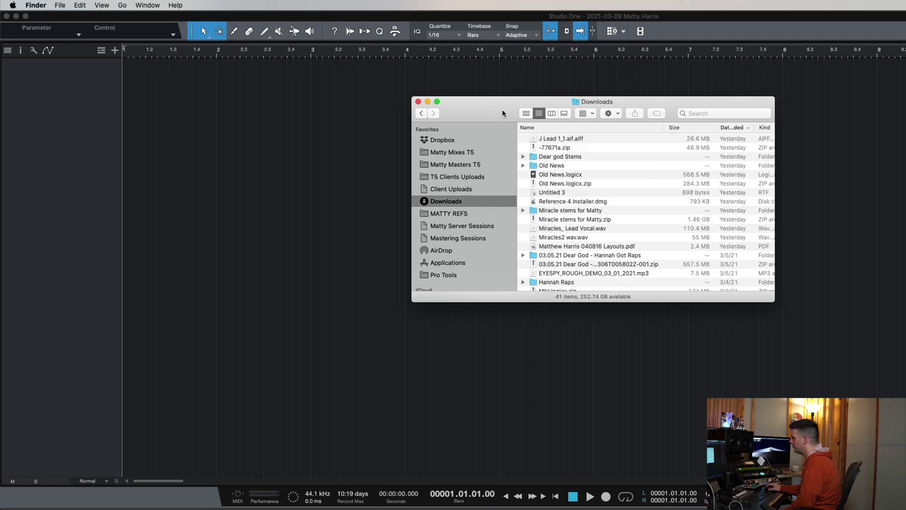
{"action": "double_click", "coordinate": [586, 158]}
Drag Enchanted Flute_bip_2 and Hannah Verse Lead_1 into the Studio One arrangement, then centre the stems window
{"action": "left_click_drag", "start_coordinate": [525, 111], "coordinate": [674, 218]}
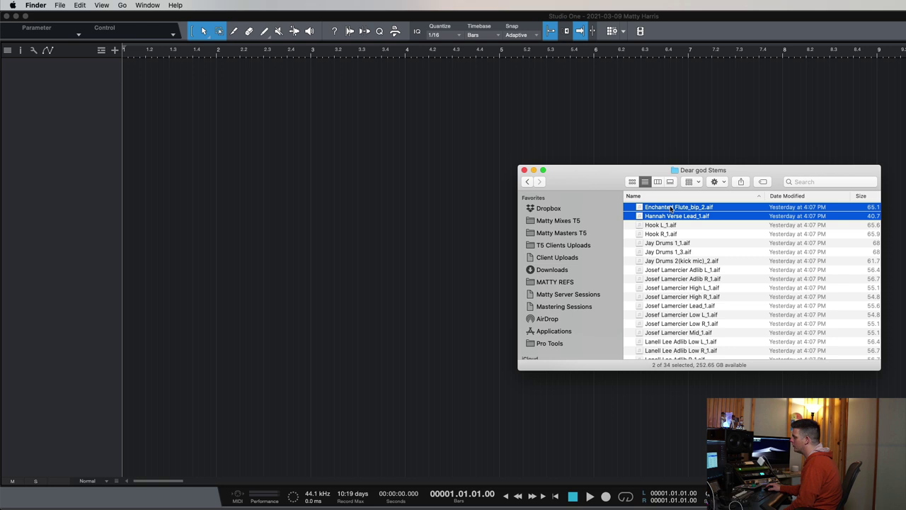
{"action": "left_click_drag", "start_coordinate": [671, 207], "coordinate": [140, 126]}
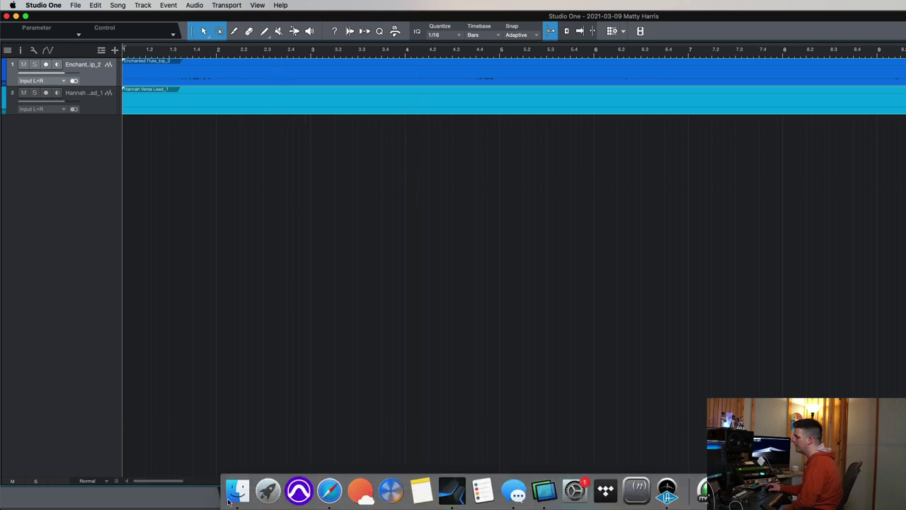
{"action": "left_click", "coordinate": [228, 500]}
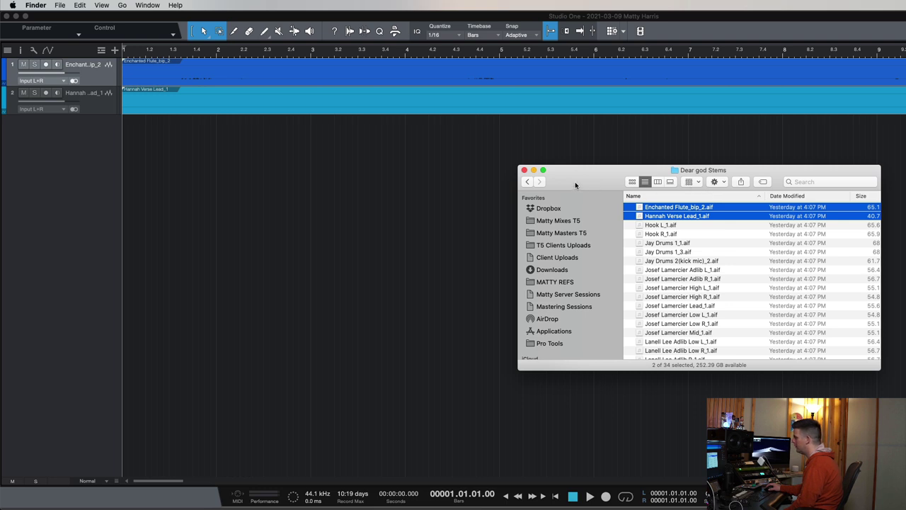
{"action": "left_click_drag", "start_coordinate": [575, 181], "coordinate": [391, 199]}
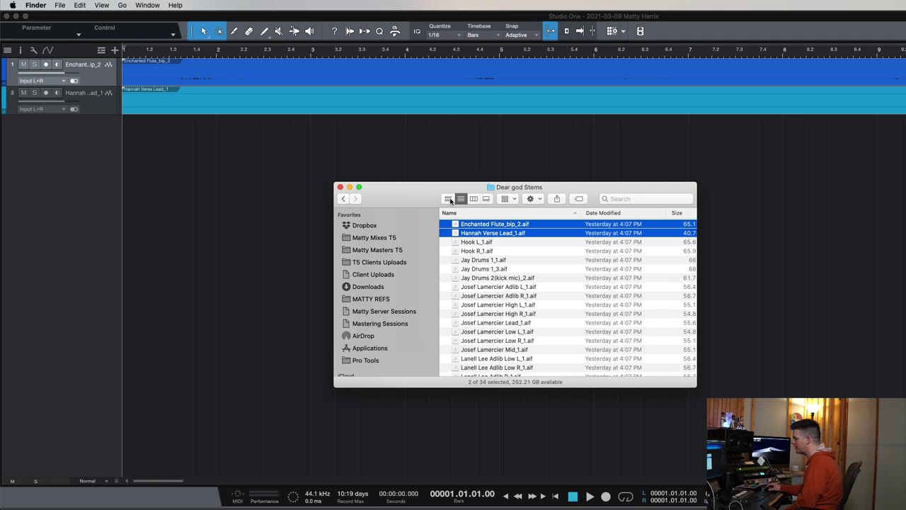
Copy both external stems into the song's Media folder with Song > Copy External Files, confirming Yes
{"action": "left_click", "coordinate": [703, 28]}
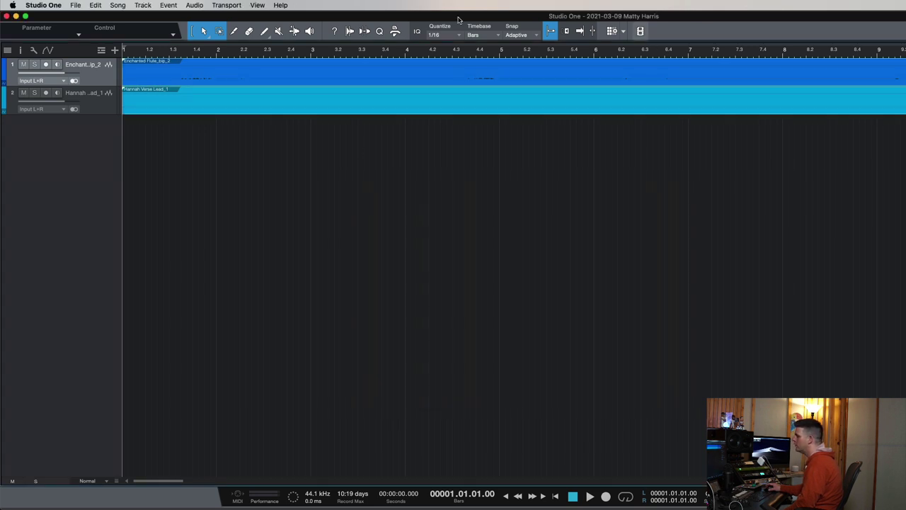
{"action": "left_click", "coordinate": [194, 5]}
{"action": "mouse_move", "coordinate": [143, 4]}
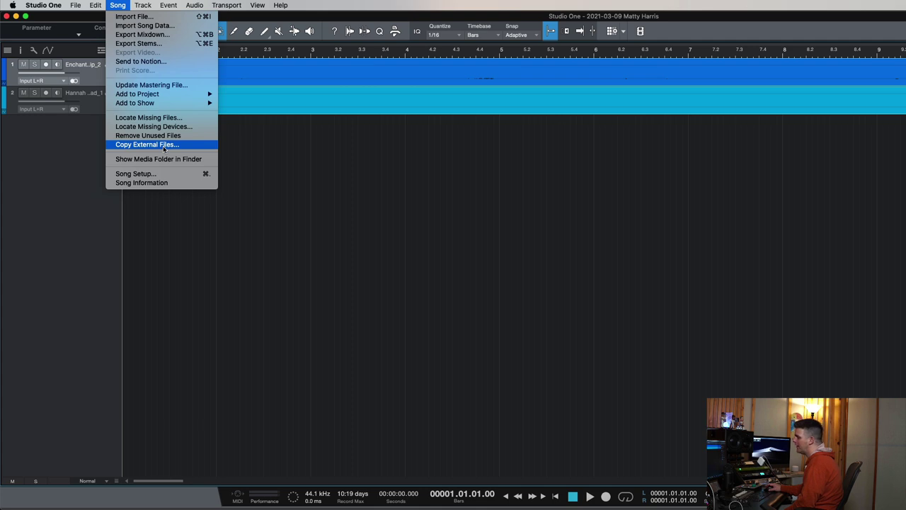
{"action": "left_click", "coordinate": [165, 145]}
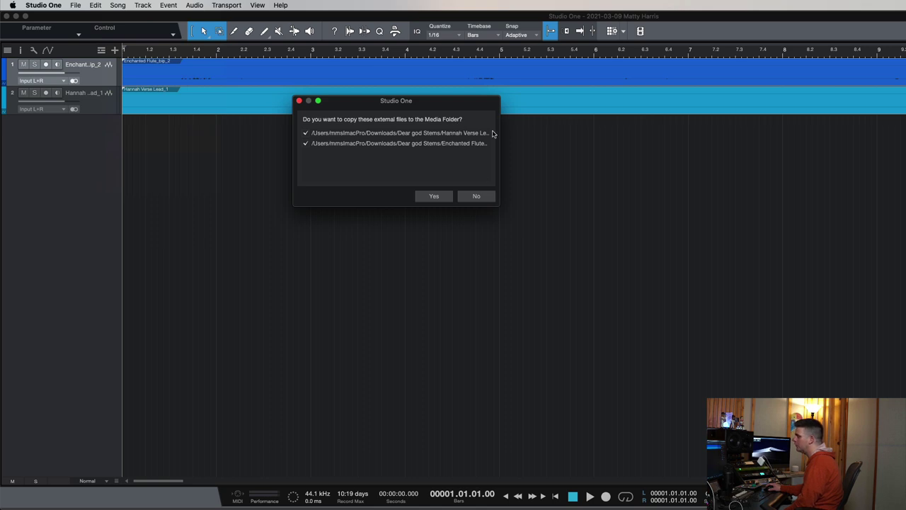
{"action": "left_click", "coordinate": [434, 198]}
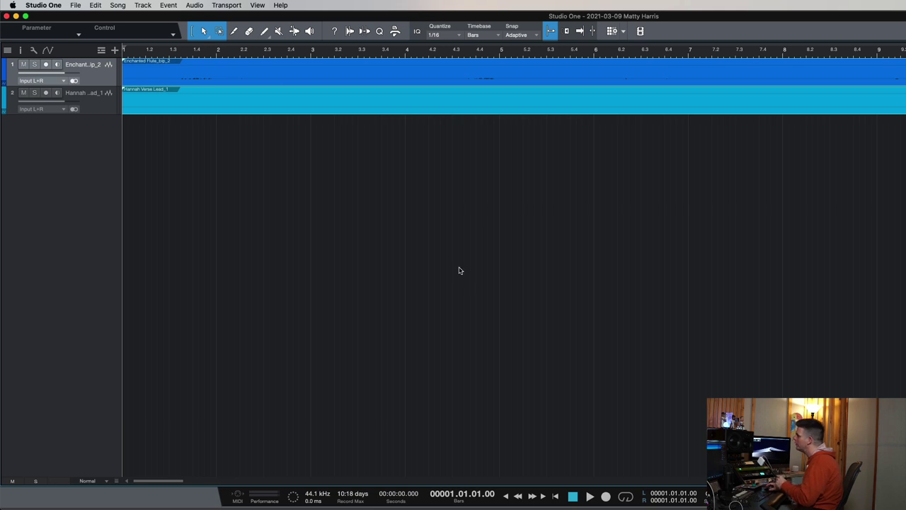
{"action": "left_click", "coordinate": [44, 5]}
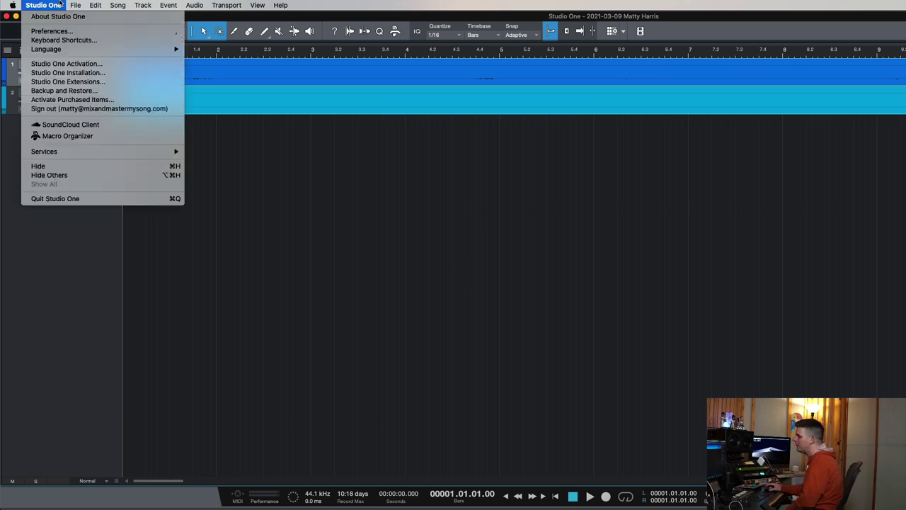
{"action": "left_click", "coordinate": [51, 31]}
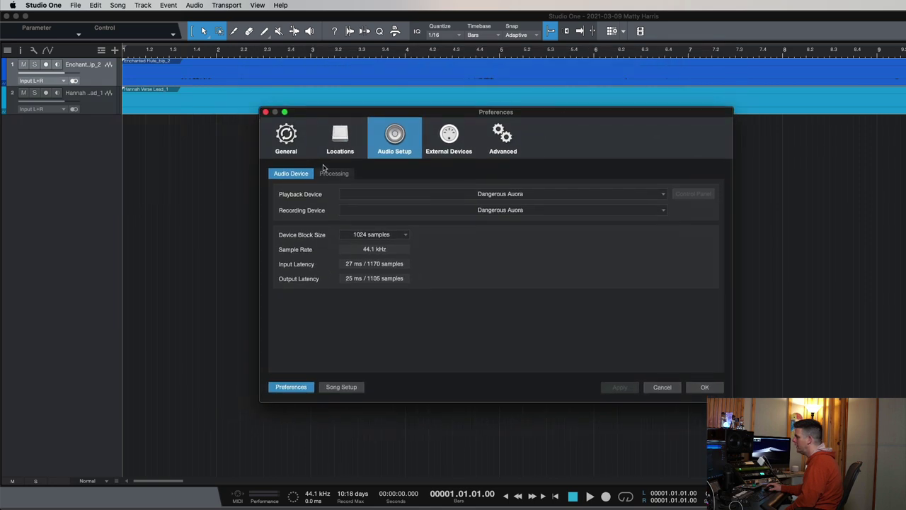
{"action": "left_click", "coordinate": [352, 140]}
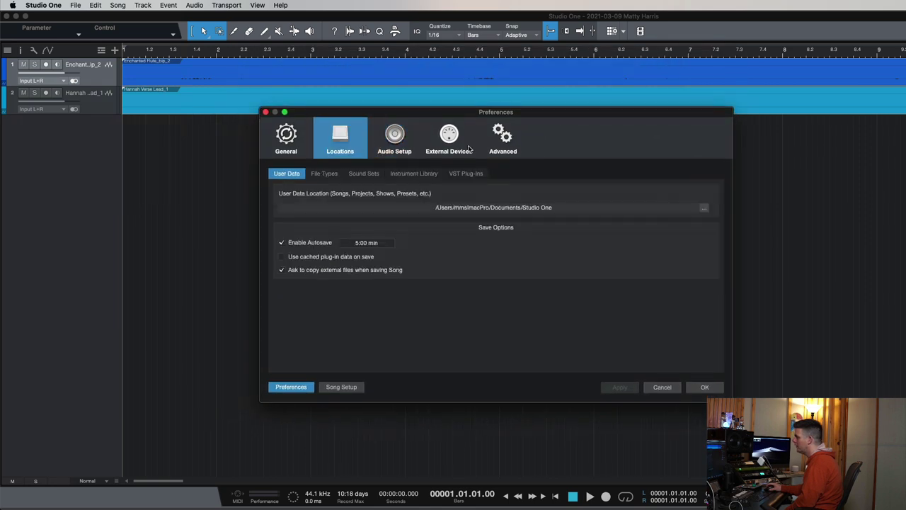
{"action": "left_click", "coordinate": [325, 177]}
{"action": "left_click", "coordinate": [368, 174]}
{"action": "left_click", "coordinate": [408, 174]}
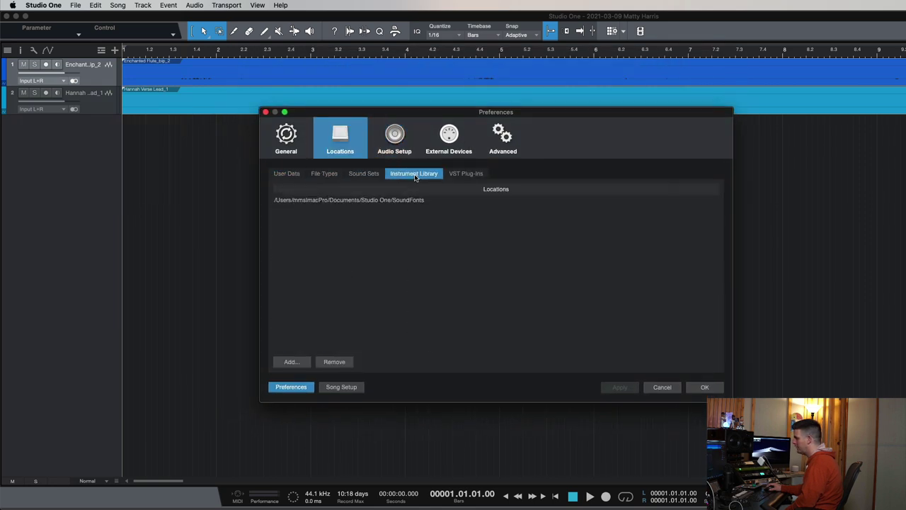
{"action": "left_click", "coordinate": [466, 175]}
{"action": "left_click", "coordinate": [278, 135]}
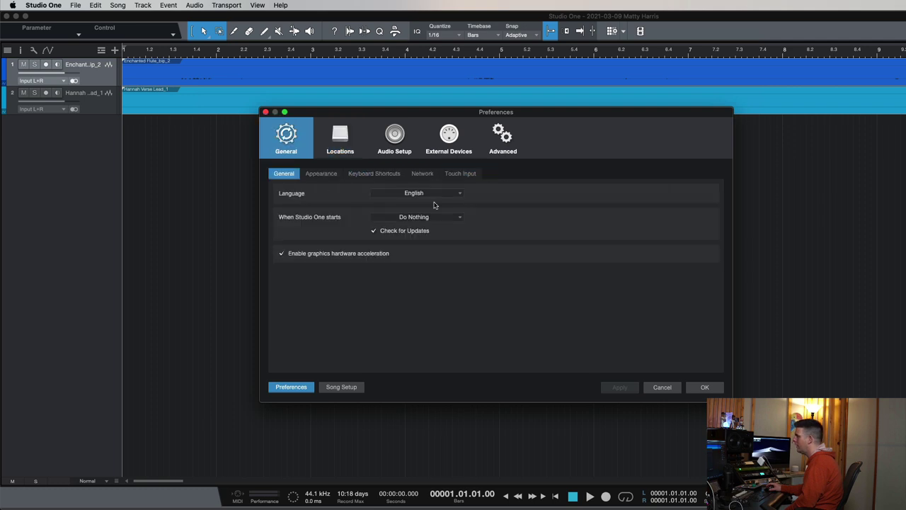
{"action": "left_click", "coordinate": [319, 175]}
{"action": "left_click", "coordinate": [360, 175]}
{"action": "left_click", "coordinate": [443, 177]}
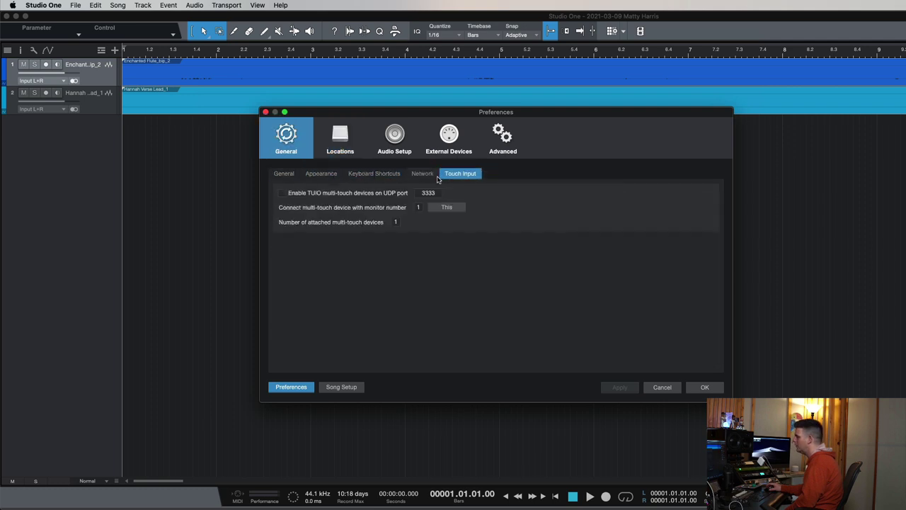
{"action": "left_click", "coordinate": [437, 179]}
{"action": "left_click", "coordinate": [276, 175]}
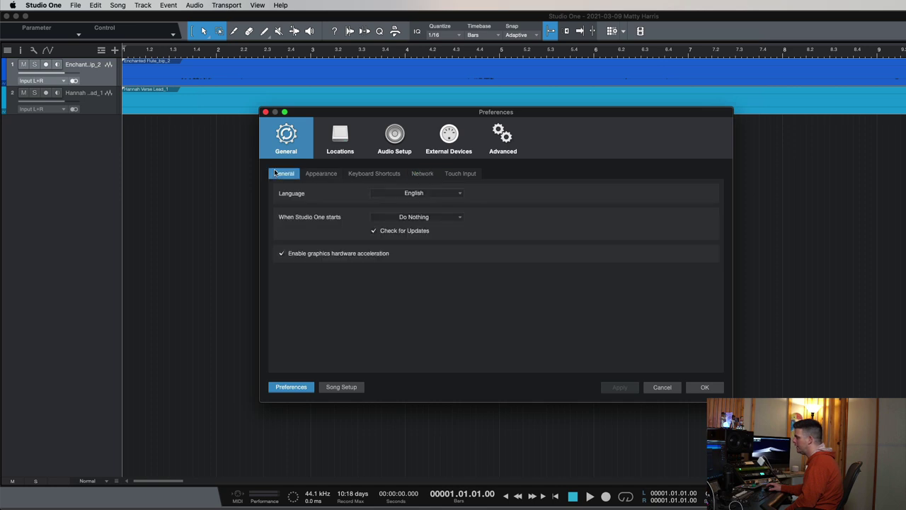
{"action": "left_click", "coordinate": [439, 138]}
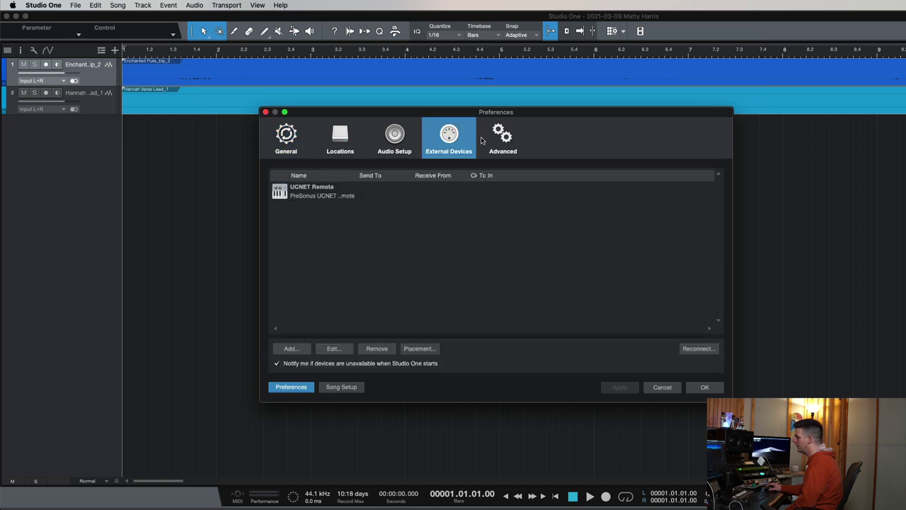
{"action": "left_click", "coordinate": [499, 147]}
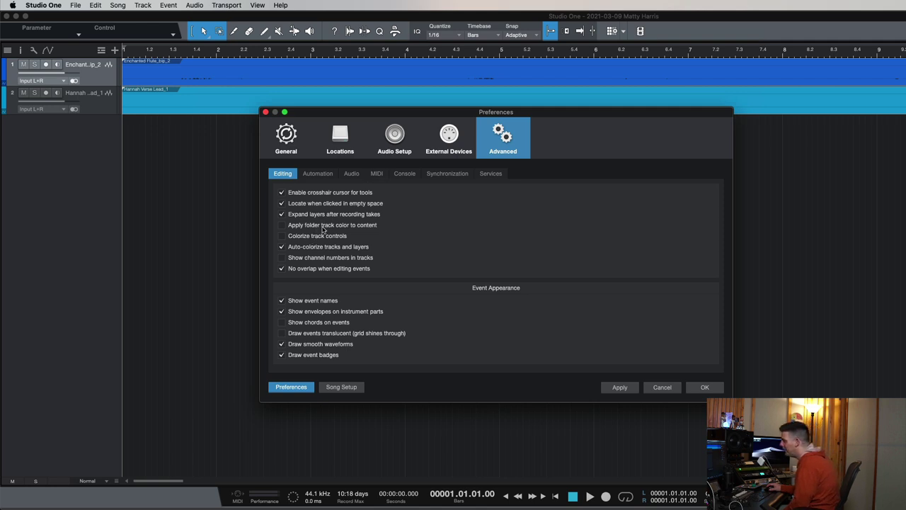
{"action": "left_click", "coordinate": [325, 176]}
{"action": "left_click", "coordinate": [352, 175]}
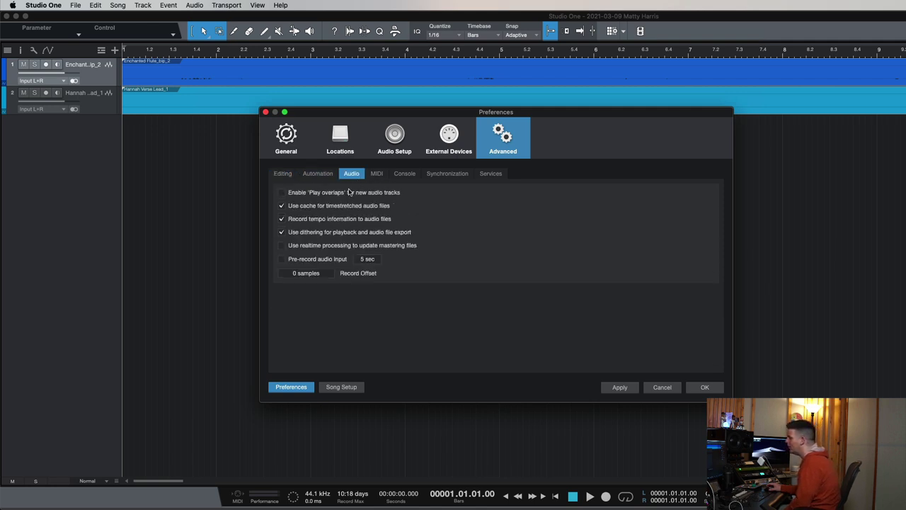
{"action": "left_click", "coordinate": [407, 177]}
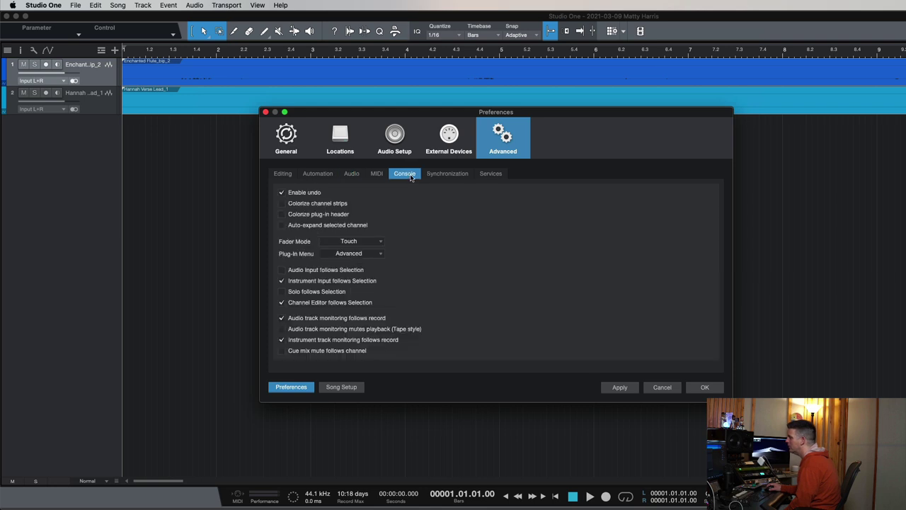
{"action": "left_click", "coordinate": [439, 177]}
{"action": "left_click", "coordinate": [490, 173]}
{"action": "left_click", "coordinate": [445, 177]}
{"action": "left_click", "coordinate": [405, 174]}
{"action": "left_click", "coordinate": [291, 177]}
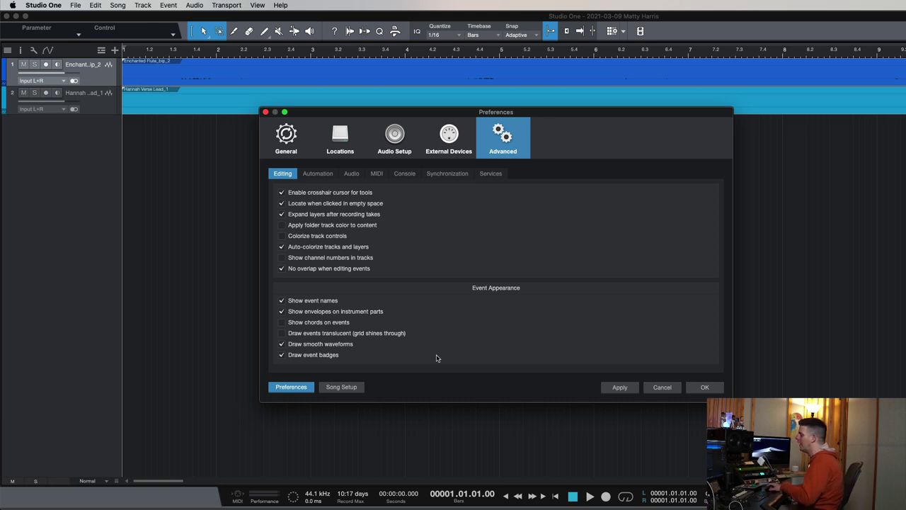
{"action": "left_click", "coordinate": [664, 387]}
{"action": "left_click", "coordinate": [214, 4]}
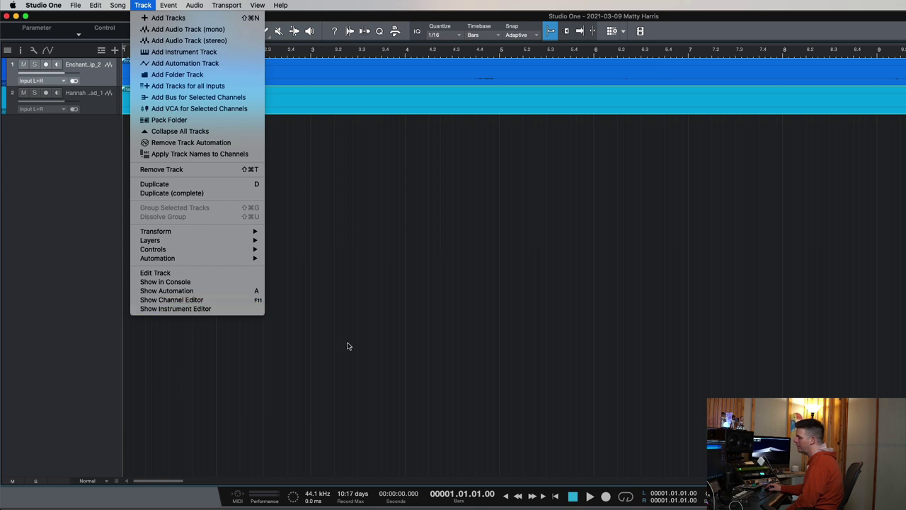
{"action": "left_click", "coordinate": [381, 339]}
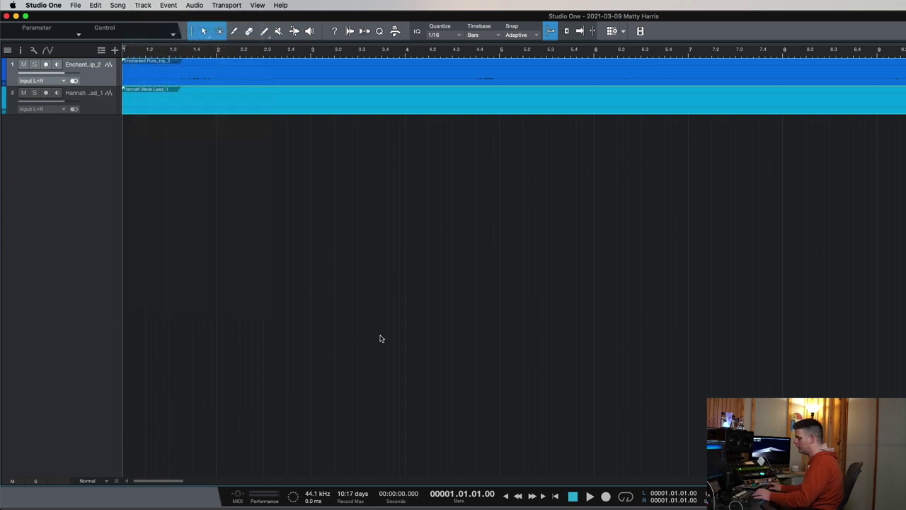